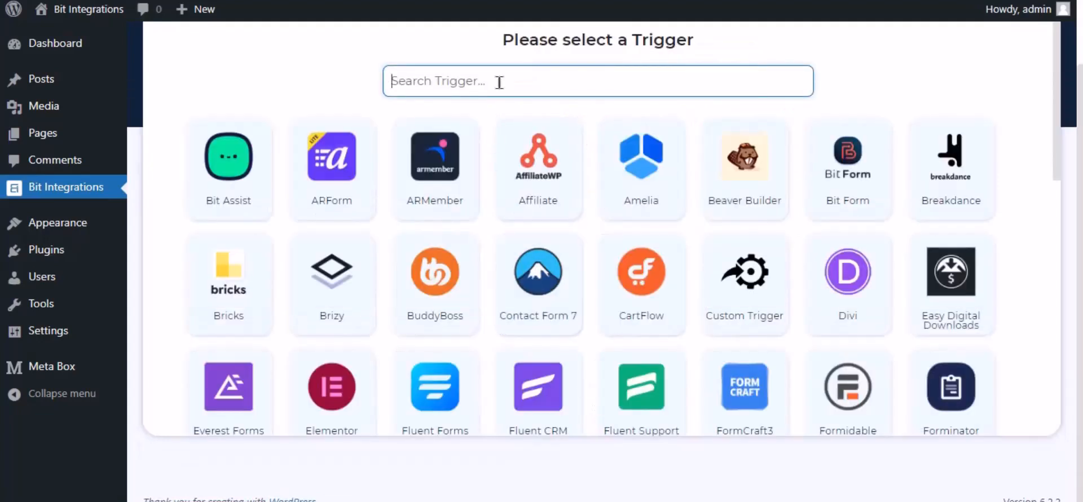
- Pick MB Frontend Submission as the trigger and select the 'Bit Integrations' form as its source
{"action": "type", "text": "mb front"}
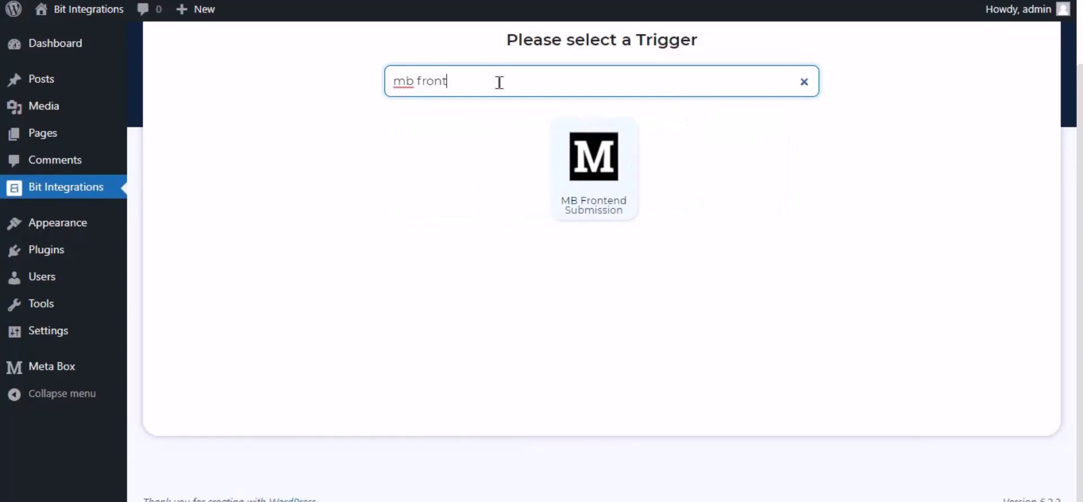
{"action": "left_click", "coordinate": [590, 180]}
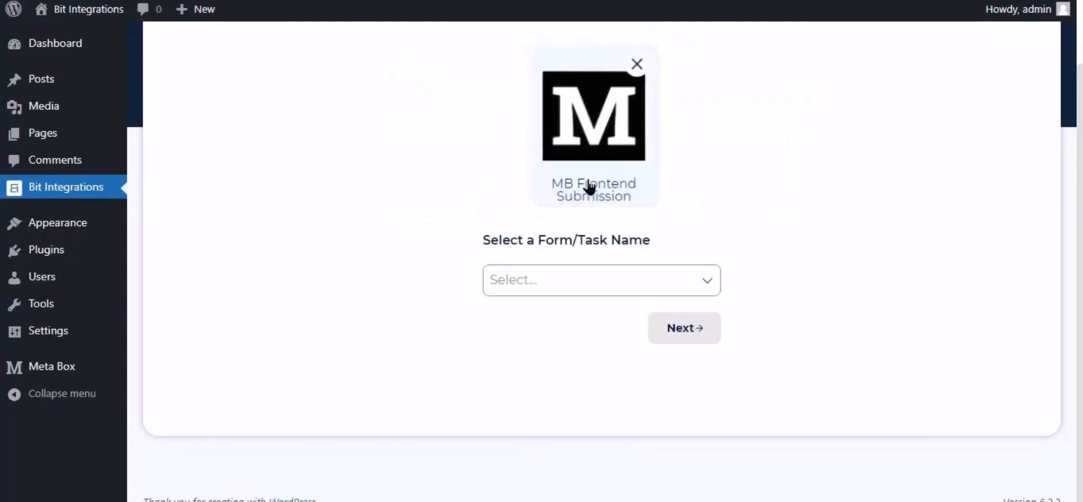
{"action": "left_click", "coordinate": [536, 287]}
{"action": "left_click", "coordinate": [515, 314]}
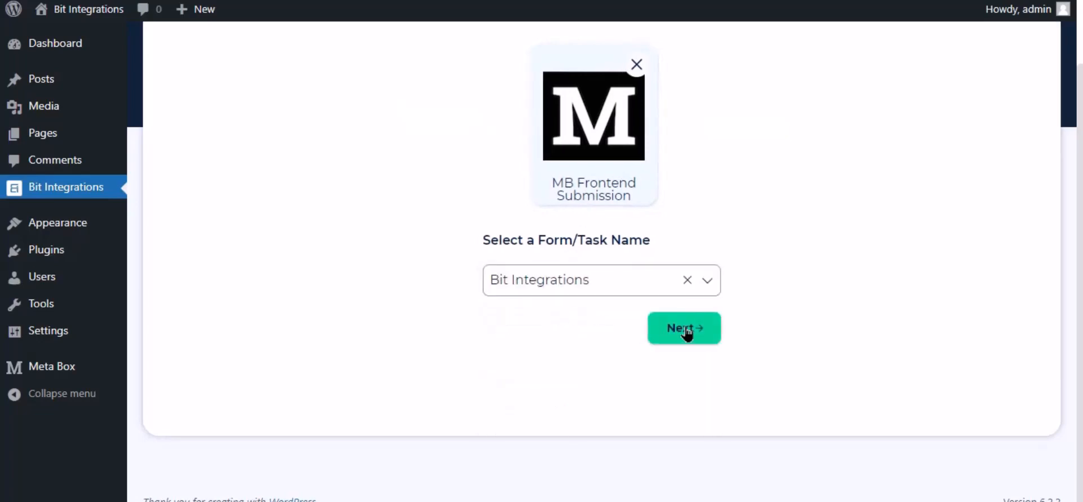
- Choose Mailup as the action and point out its Client id and Client secret fields
{"action": "left_click", "coordinate": [686, 329]}
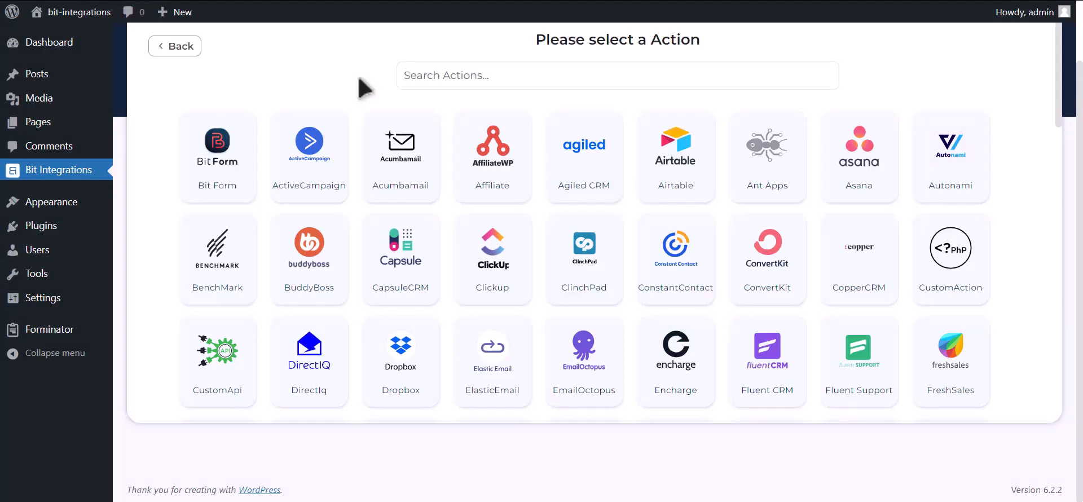
{"action": "left_click", "coordinate": [572, 63]}
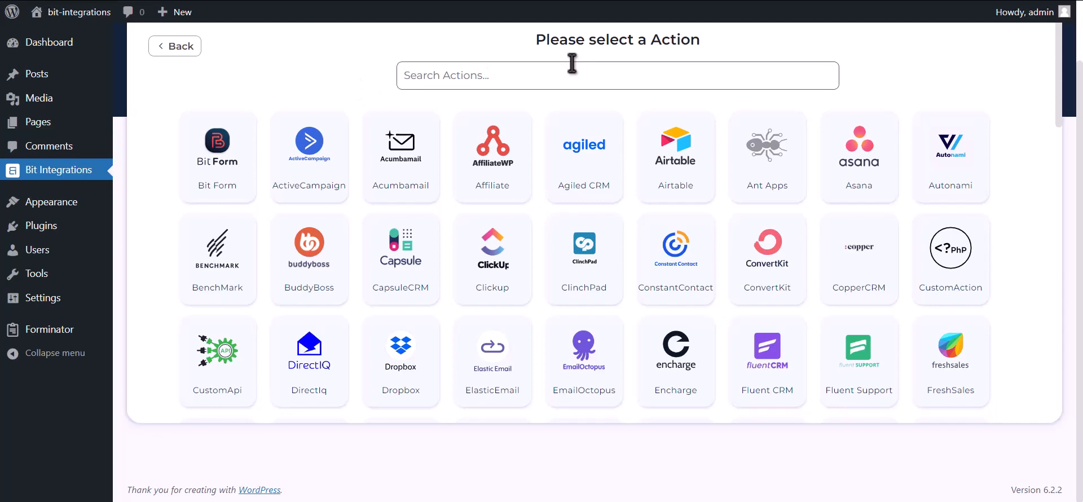
{"action": "type", "text": "Mailup"}
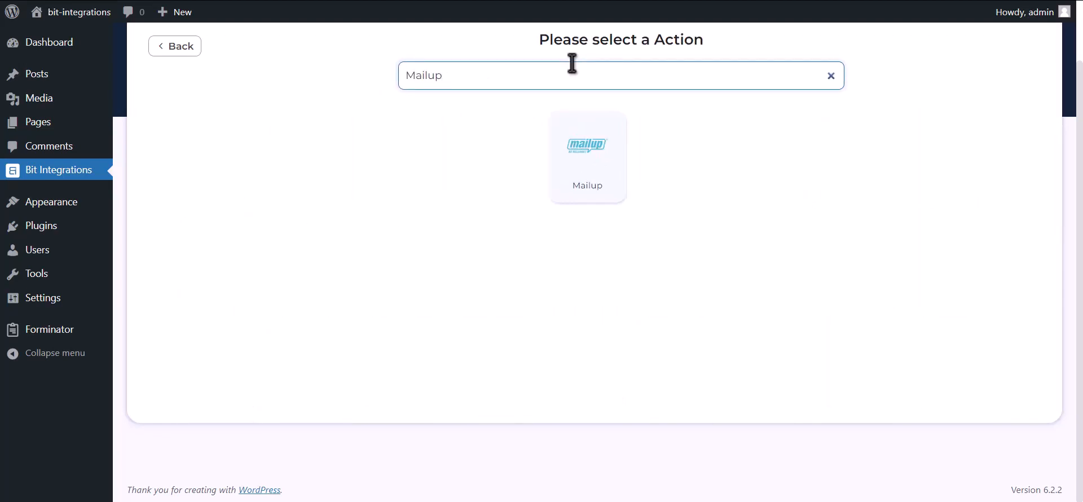
{"action": "left_click", "coordinate": [573, 164]}
{"action": "left_click_drag", "start_coordinate": [153, 229], "coordinate": [212, 231]}
{"action": "left_click_drag", "start_coordinate": [158, 282], "coordinate": [229, 281]}
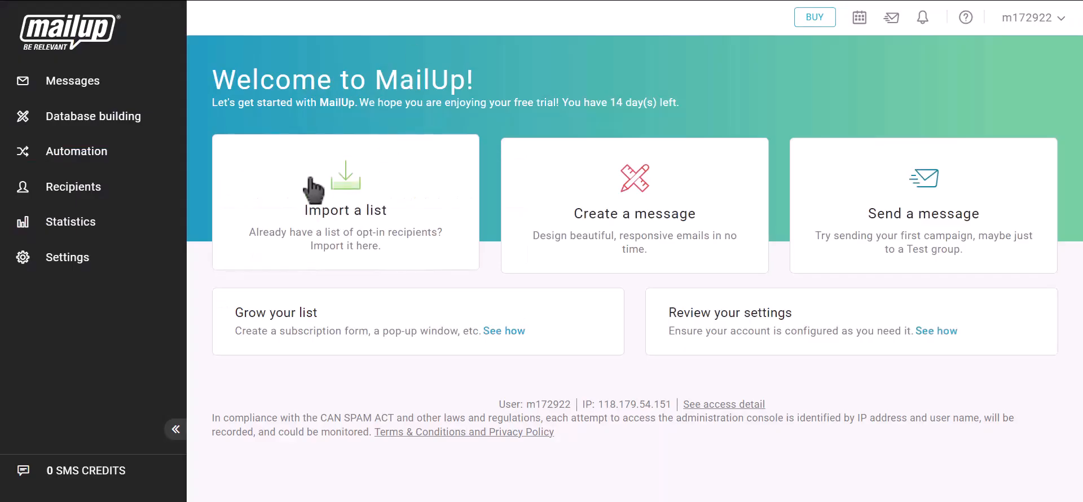
- Go to Developer's corner under Advanced settings and start a new API key
{"action": "left_click", "coordinate": [92, 262]}
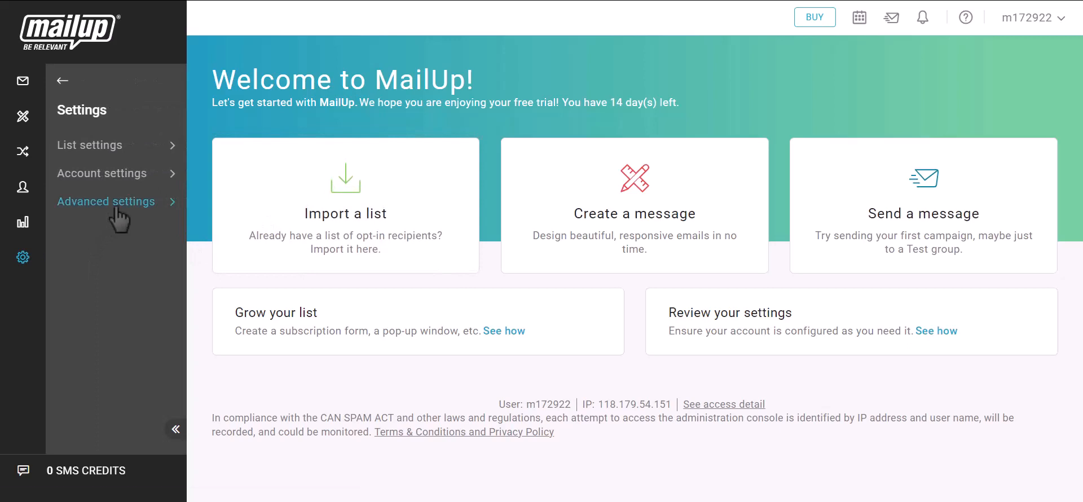
{"action": "left_click", "coordinate": [117, 208]}
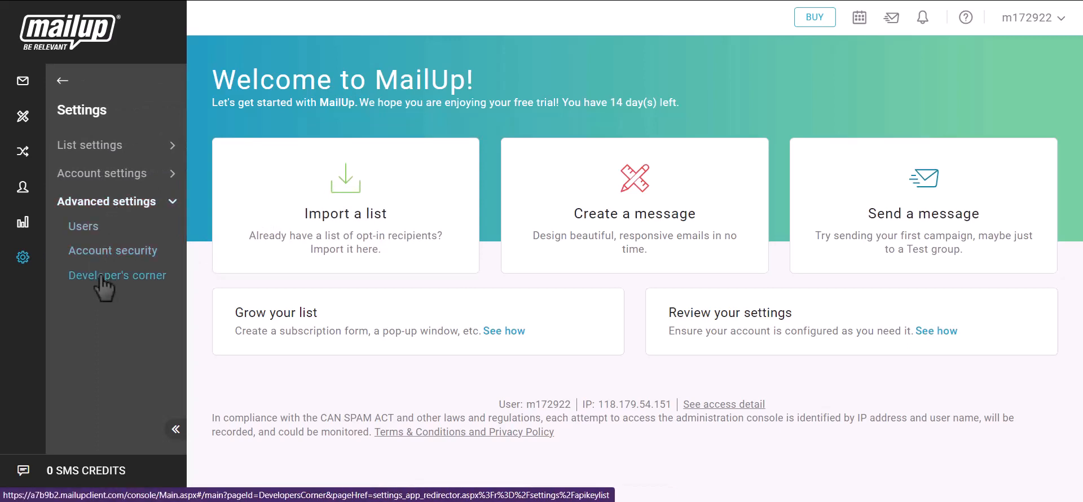
{"action": "left_click", "coordinate": [126, 277]}
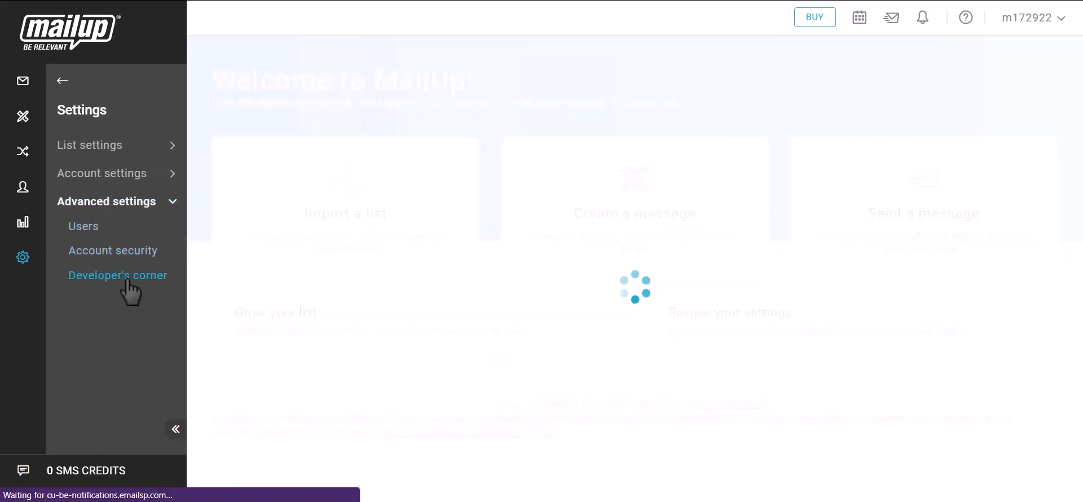
{"action": "left_click", "coordinate": [651, 320]}
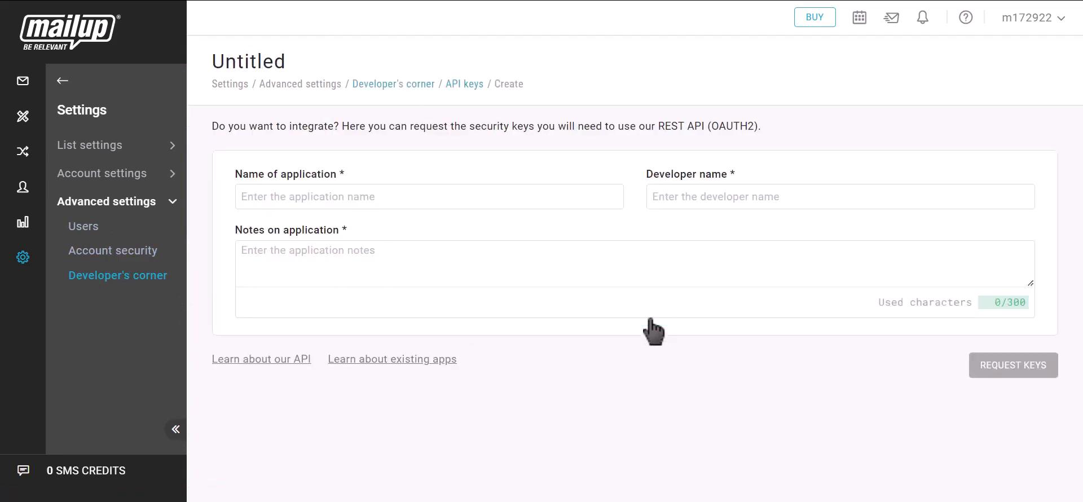
- Name the application 'Bit Integrations', add a developer name and notes, and request its keys
{"action": "left_click", "coordinate": [374, 197]}
{"action": "type", "text": "Bi"}
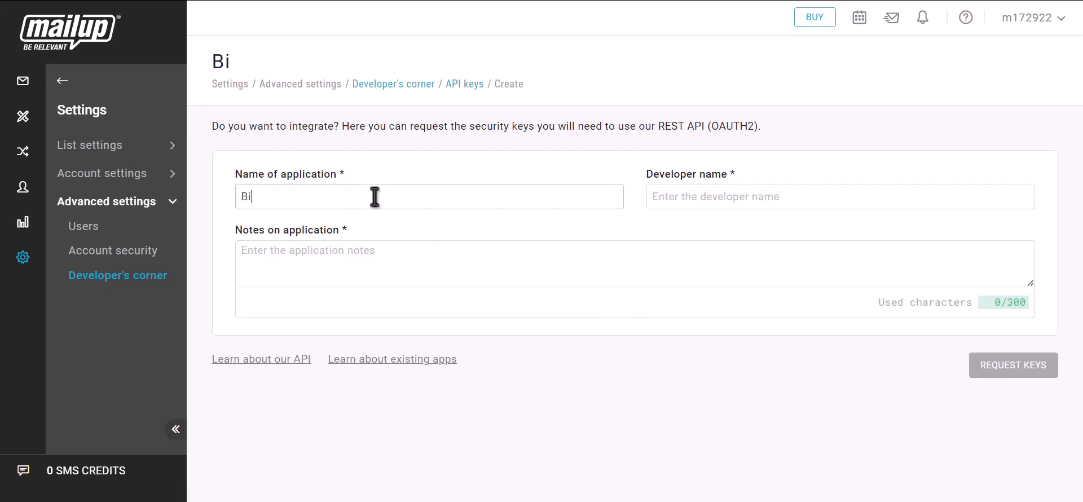
{"action": "type", "text": "t Inte"}
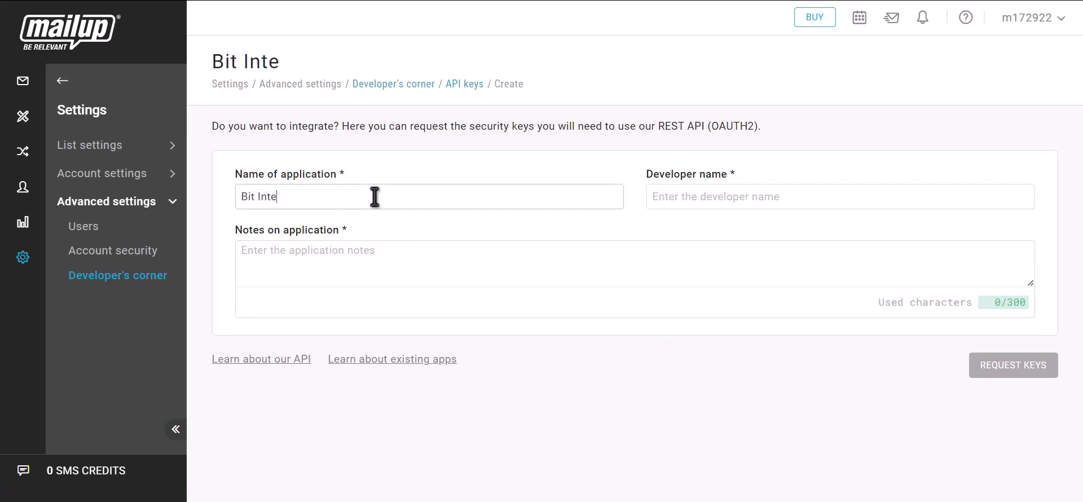
{"action": "type", "text": "grations"}
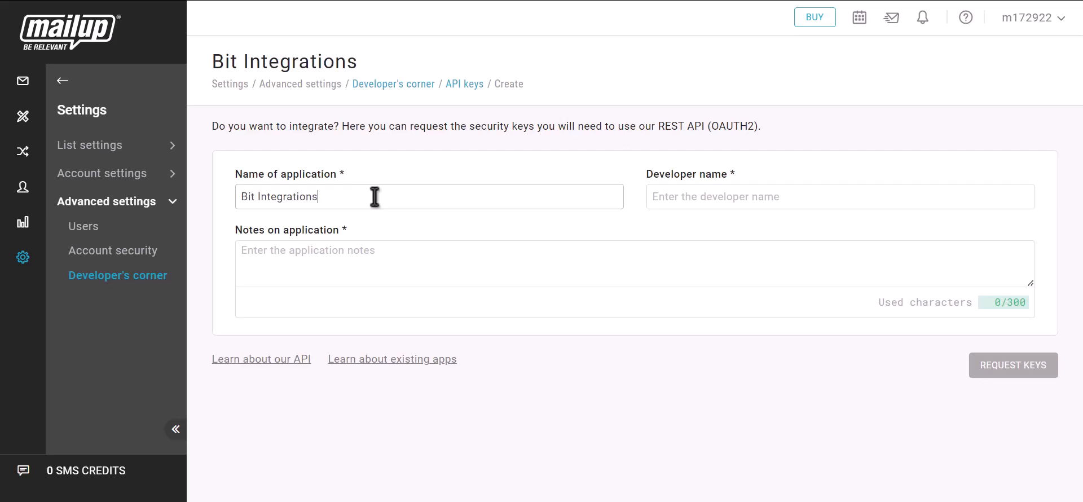
{"action": "left_click", "coordinate": [717, 203]}
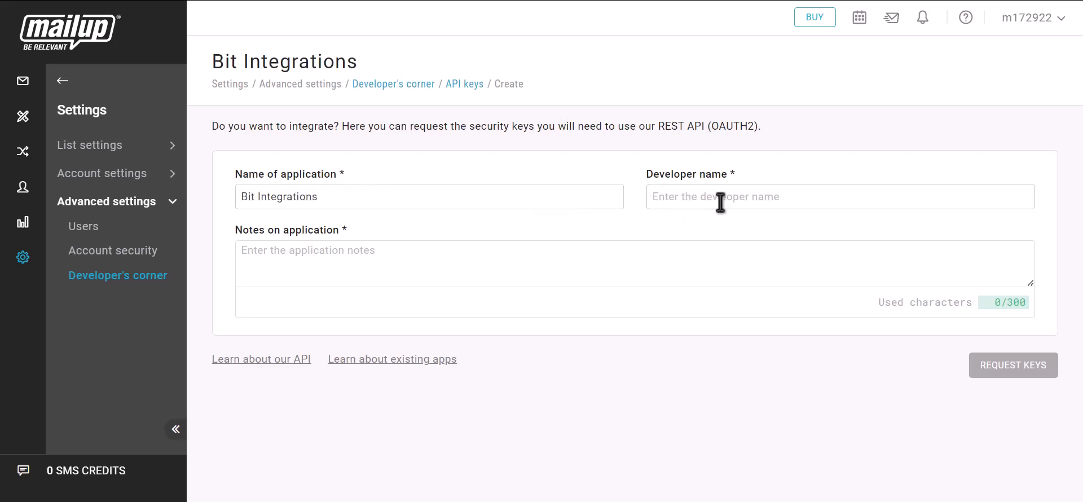
{"action": "type", "text": "Bit Integrations"}
{"action": "left_click", "coordinate": [342, 270]}
{"action": "type", "text": "B"}
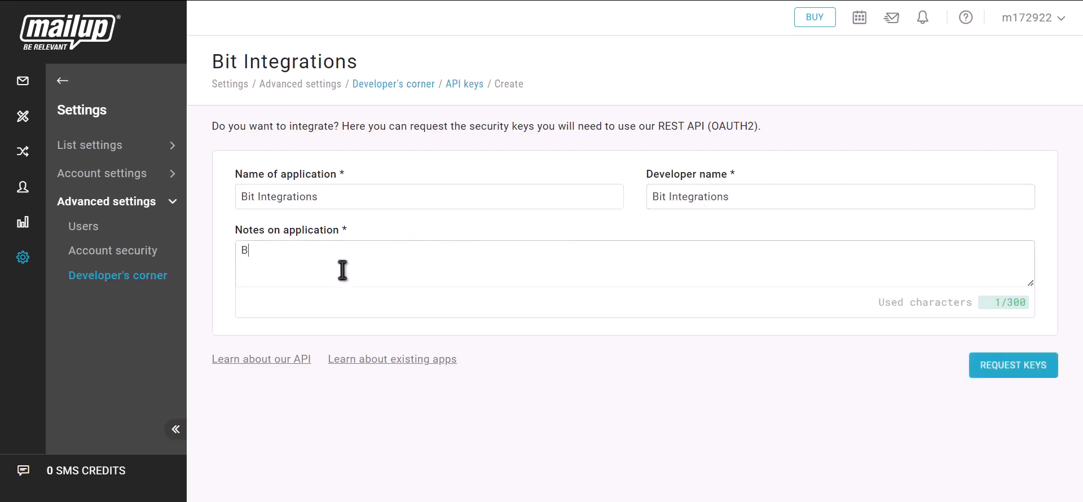
{"action": "type", "text": "it integrations"}
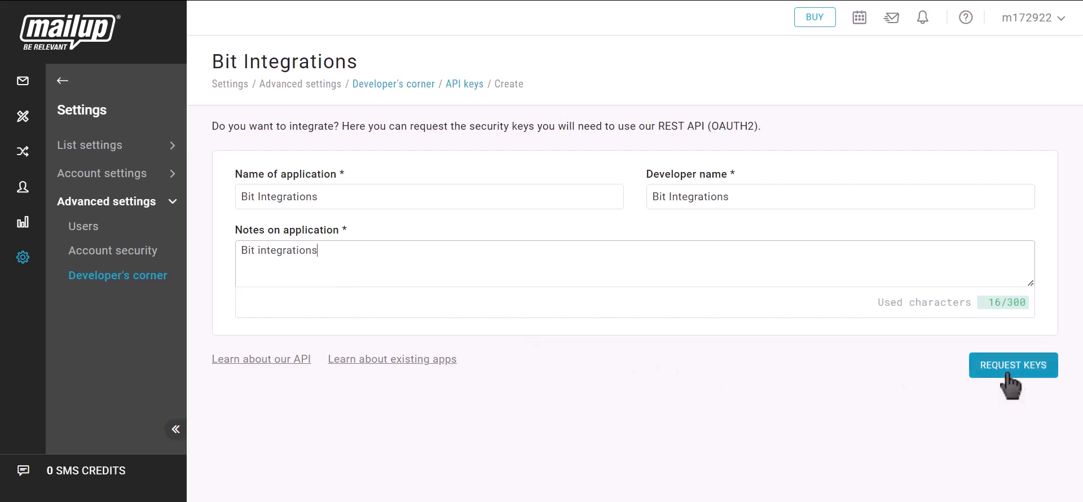
{"action": "left_click", "coordinate": [1026, 374]}
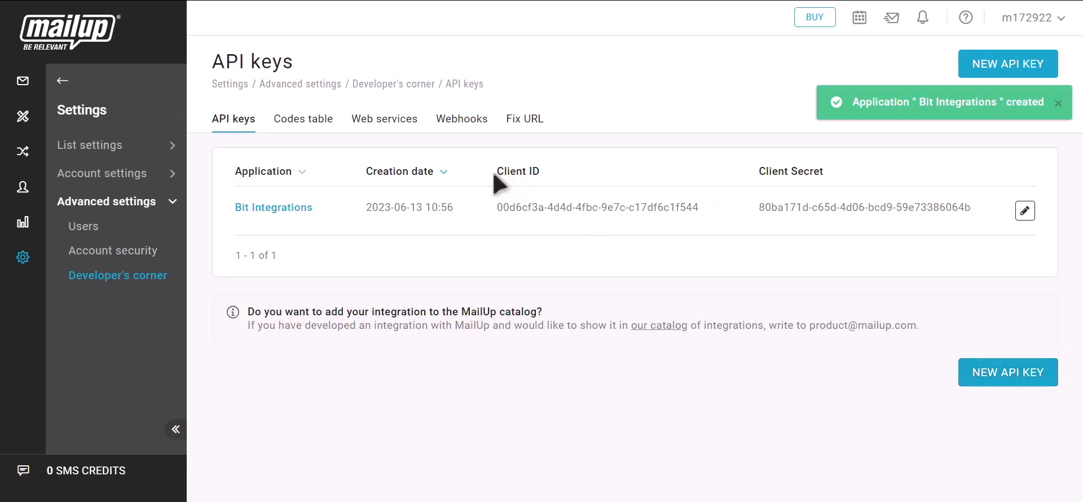
{"action": "left_click_drag", "start_coordinate": [495, 171], "coordinate": [541, 172]}
- Copy MailUp's client ID and client secret into the Mailup Client id and Client secret fields
{"action": "left_click", "coordinate": [714, 208]}
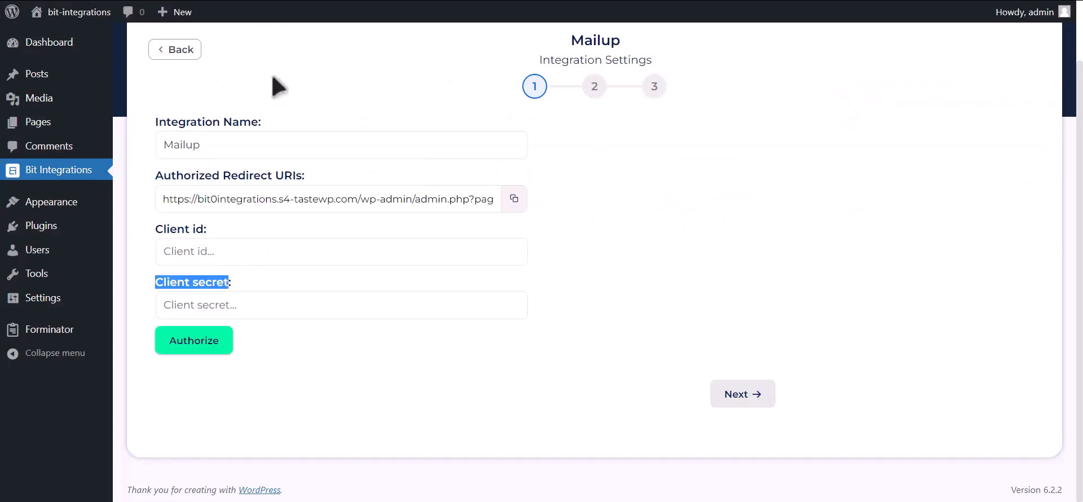
{"action": "left_click", "coordinate": [263, 261]}
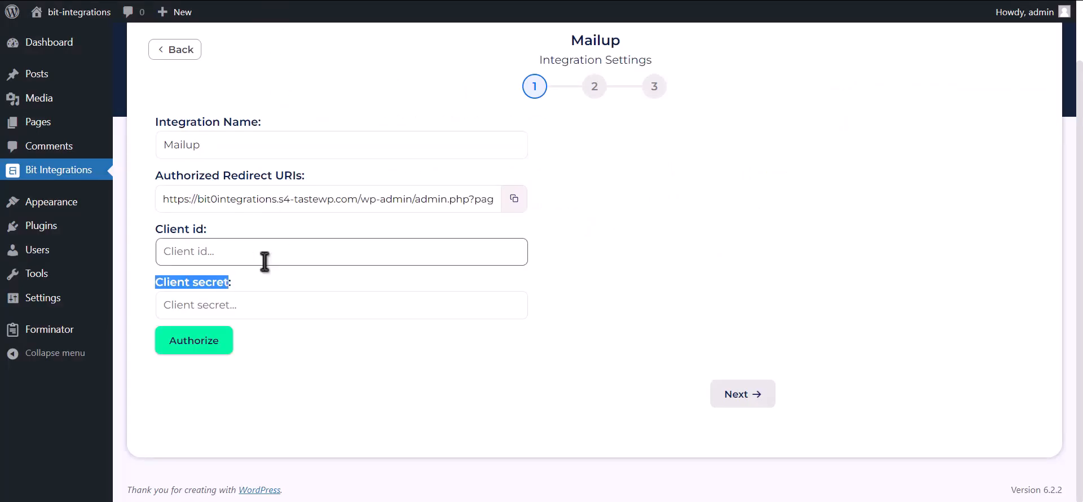
{"action": "key", "text": "ctrl+v"}
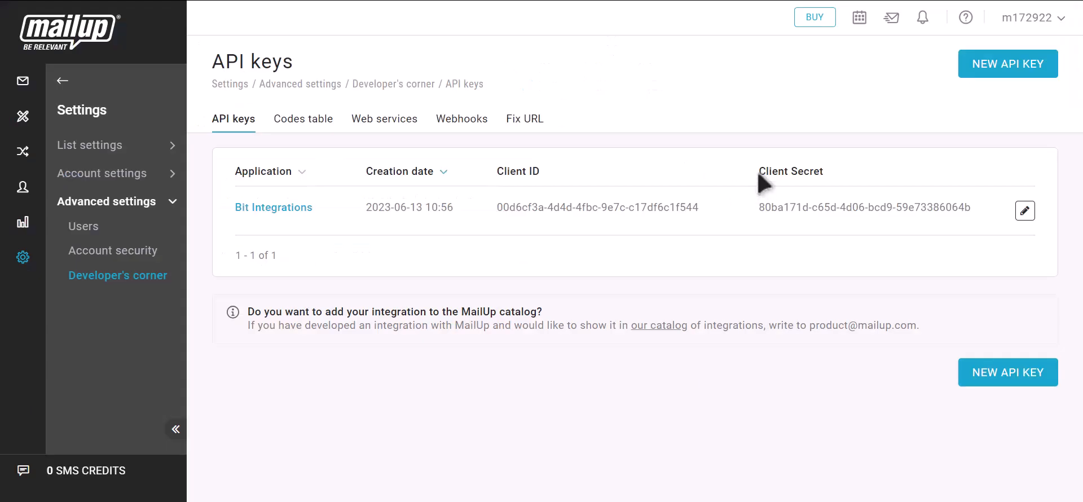
{"action": "left_click_drag", "start_coordinate": [758, 172], "coordinate": [826, 176]}
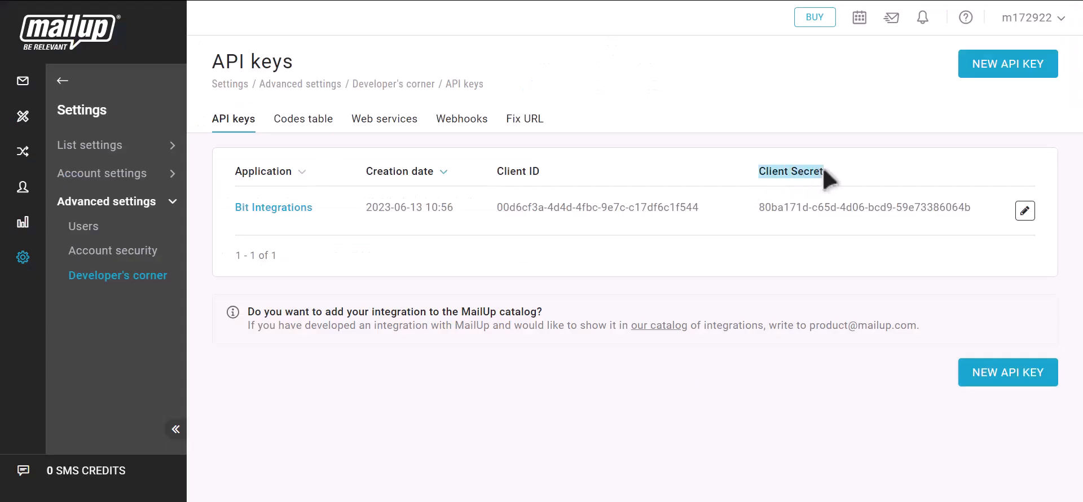
{"action": "left_click", "coordinate": [985, 208]}
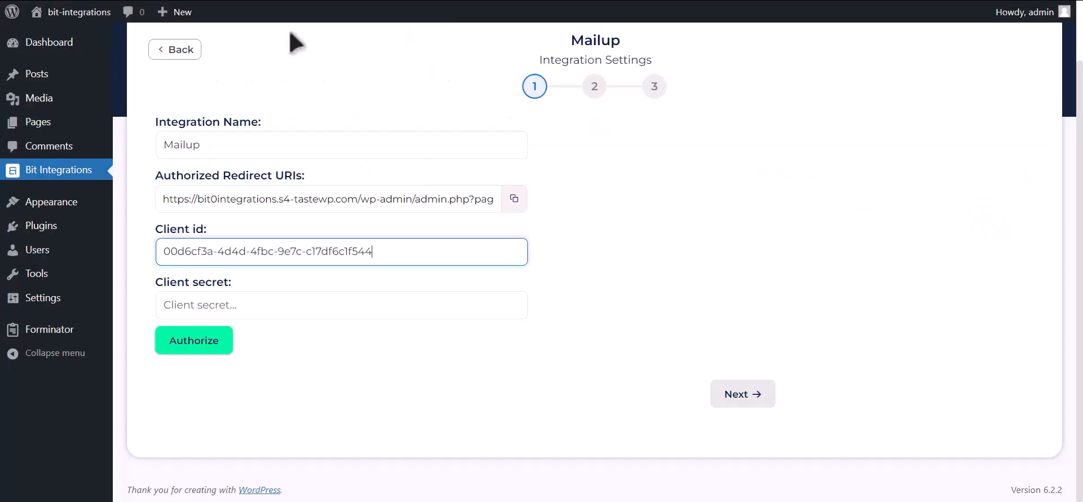
{"action": "left_click", "coordinate": [254, 309]}
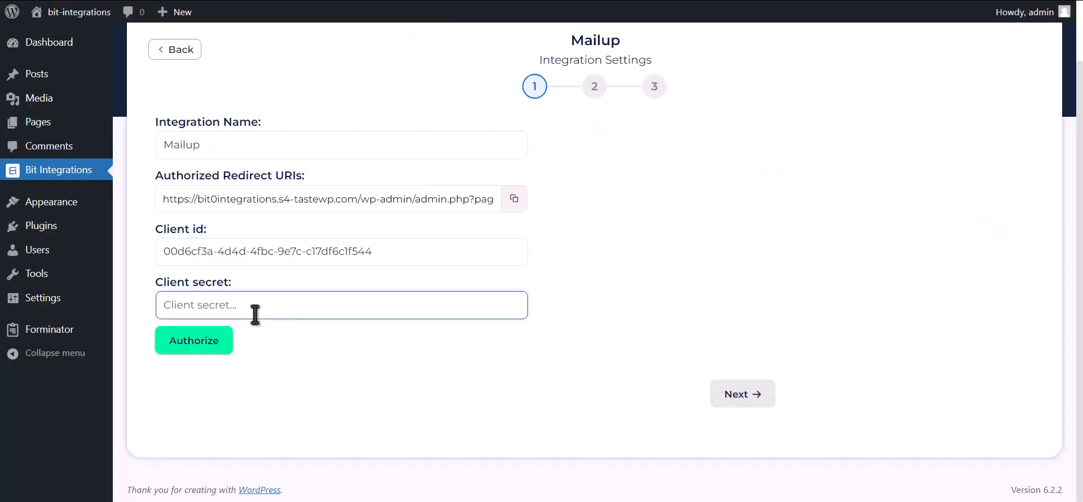
{"action": "key", "text": "ctrl+v"}
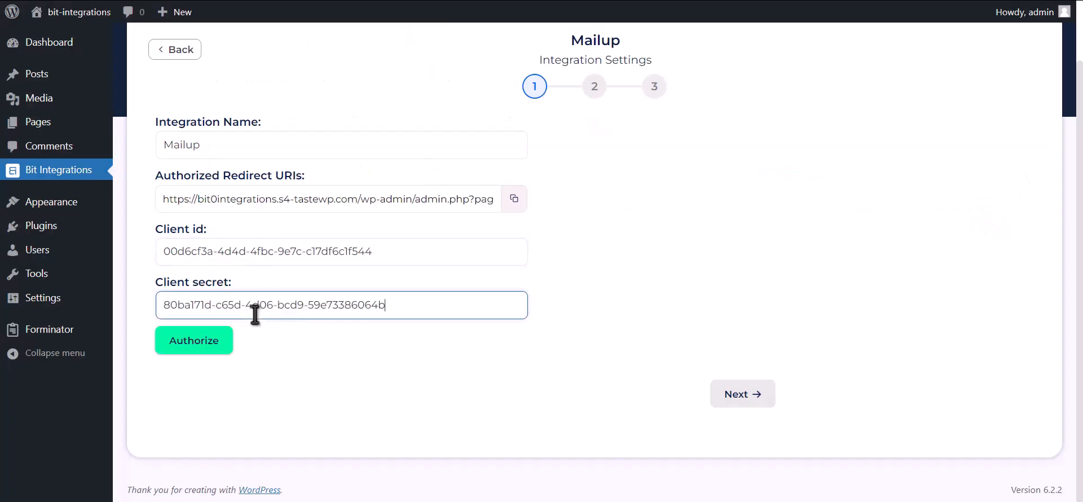
- Authorize the Mailup connection by logging in with the saved MailUp credentials and confirming access
{"action": "left_click", "coordinate": [196, 345]}
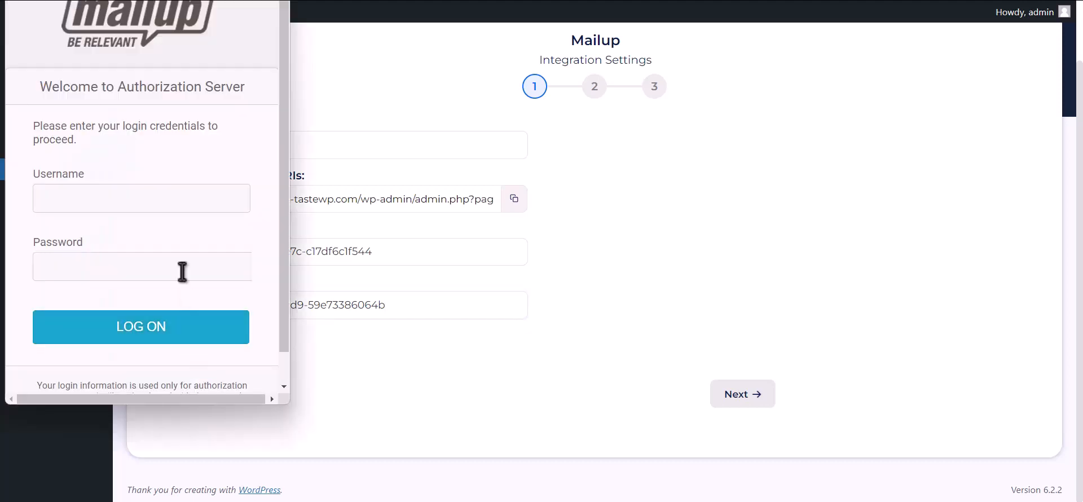
{"action": "left_click", "coordinate": [206, 201]}
{"action": "left_click", "coordinate": [205, 234]}
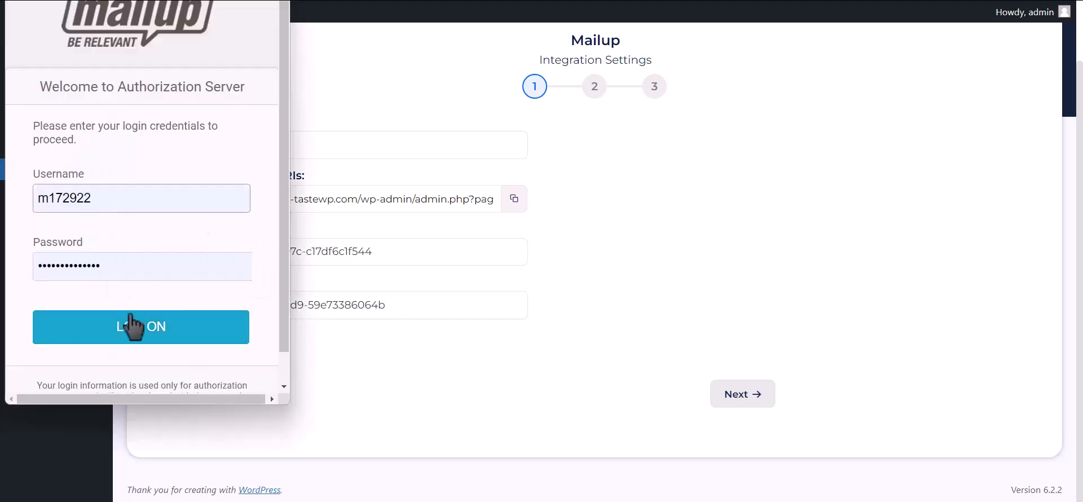
{"action": "left_click", "coordinate": [166, 345]}
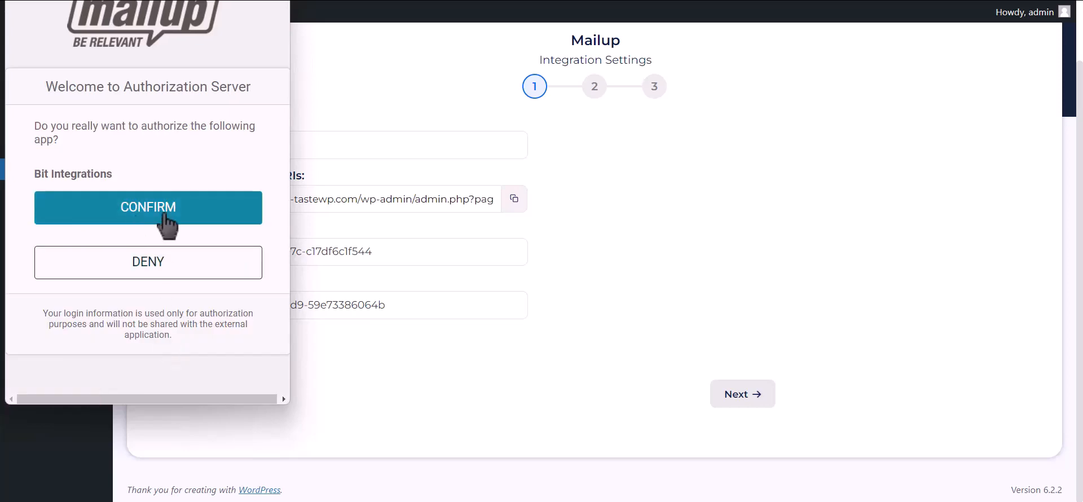
{"action": "left_click", "coordinate": [239, 217]}
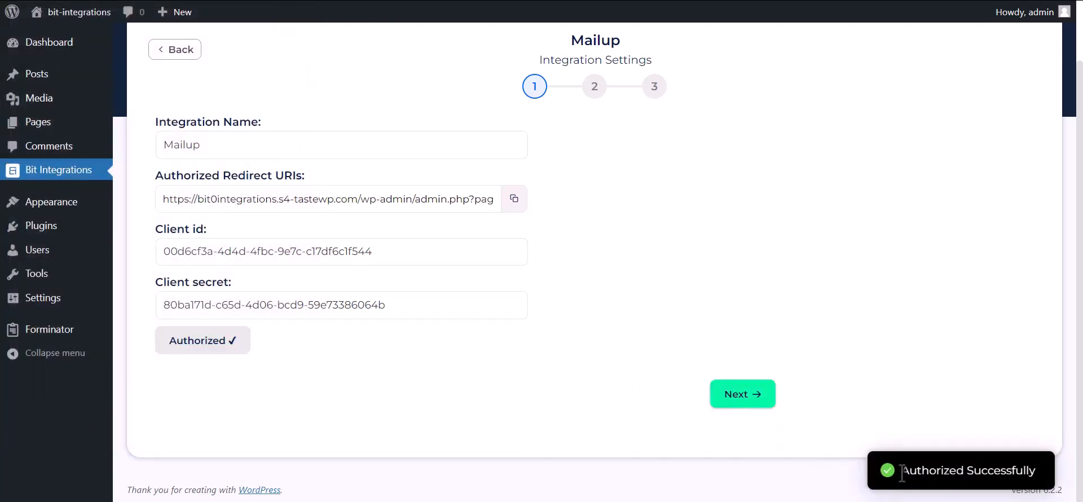
- Continue to list settings and select the News list with the TEST group
{"action": "left_click_drag", "start_coordinate": [901, 470], "coordinate": [1044, 470]}
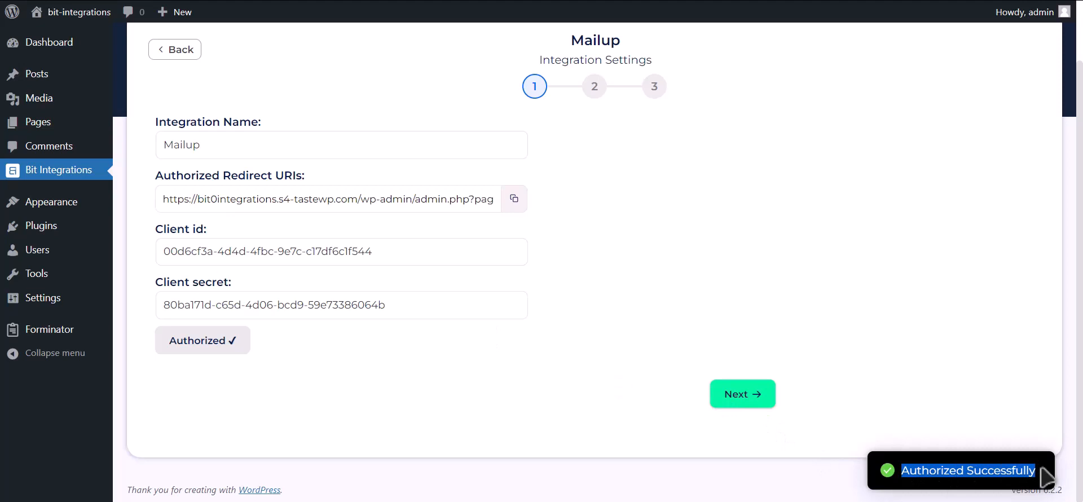
{"action": "left_click", "coordinate": [763, 403]}
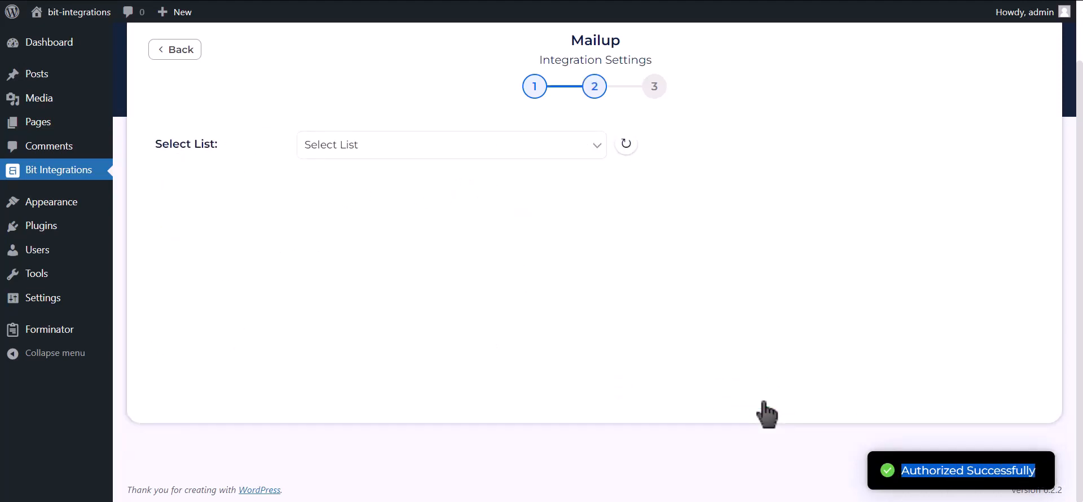
{"action": "left_click", "coordinate": [443, 151]}
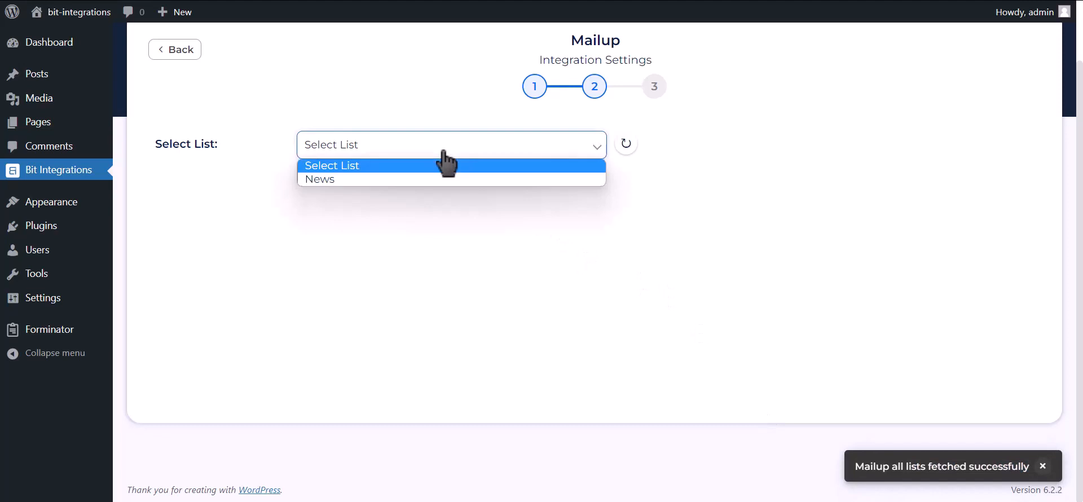
{"action": "left_click", "coordinate": [397, 180]}
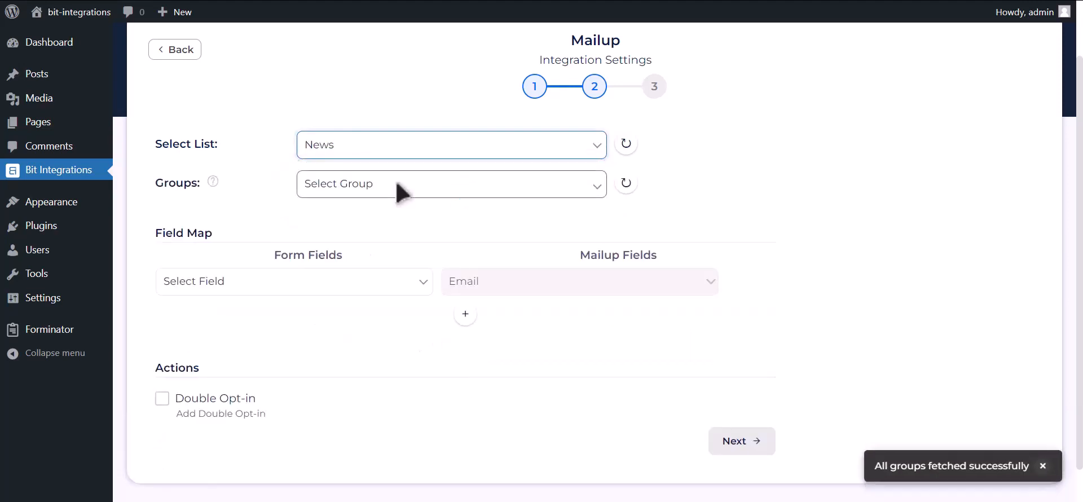
{"action": "left_click", "coordinate": [427, 187]}
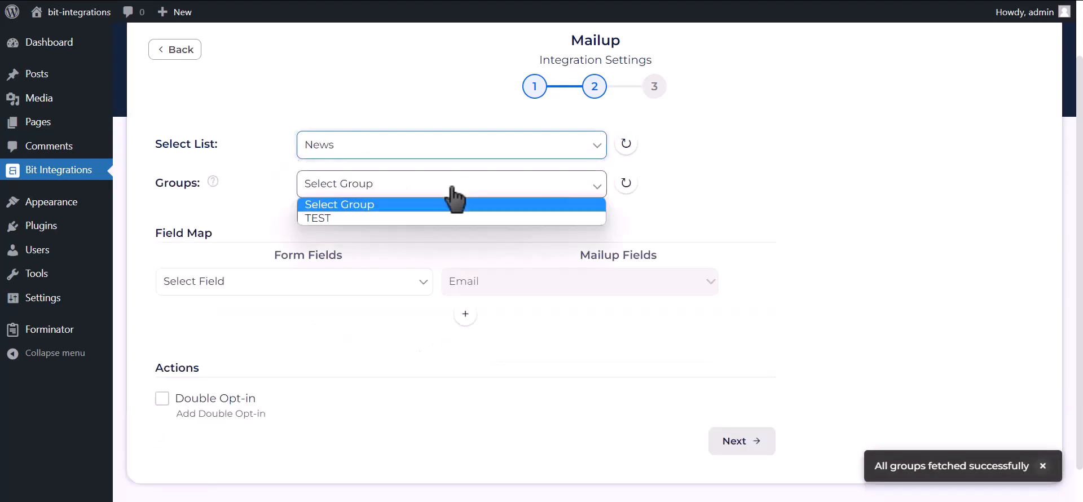
{"action": "left_click", "coordinate": [383, 221]}
- Map Email Address-1 to Email and Name-1 to Last Name
{"action": "left_click", "coordinate": [310, 282]}
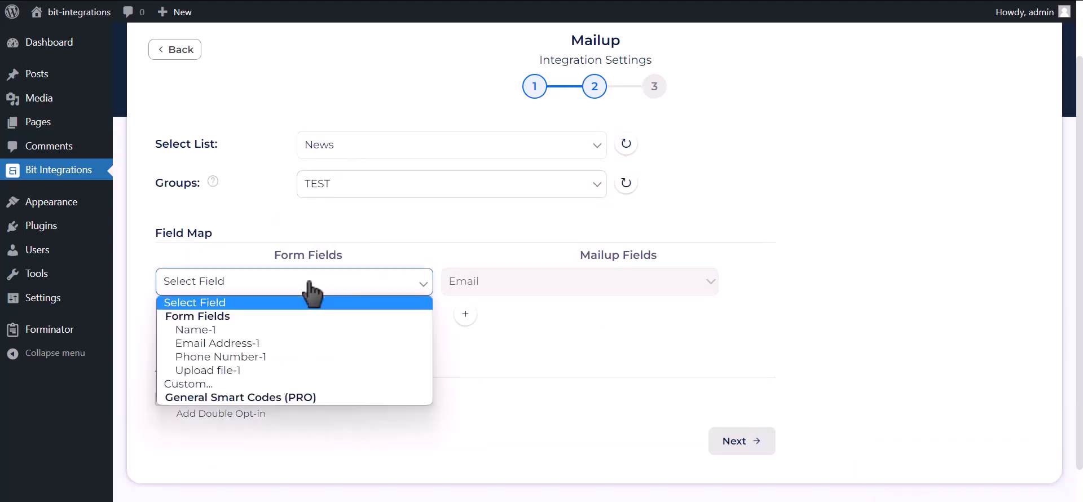
{"action": "left_click", "coordinate": [251, 343]}
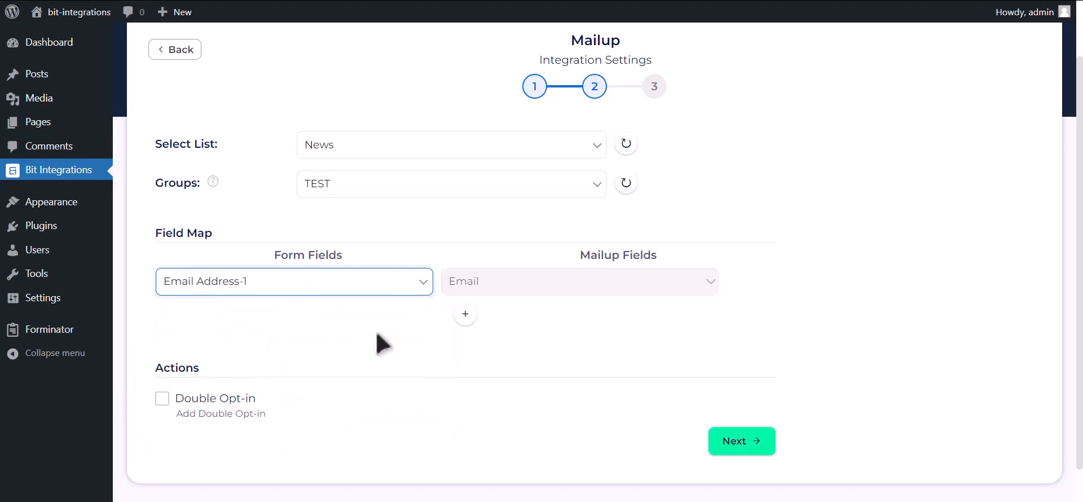
{"action": "scroll", "coordinate": [426, 326], "scroll_direction": "down", "scroll_amount": 1}
{"action": "scroll", "coordinate": [424, 324], "scroll_direction": "down", "scroll_amount": 1}
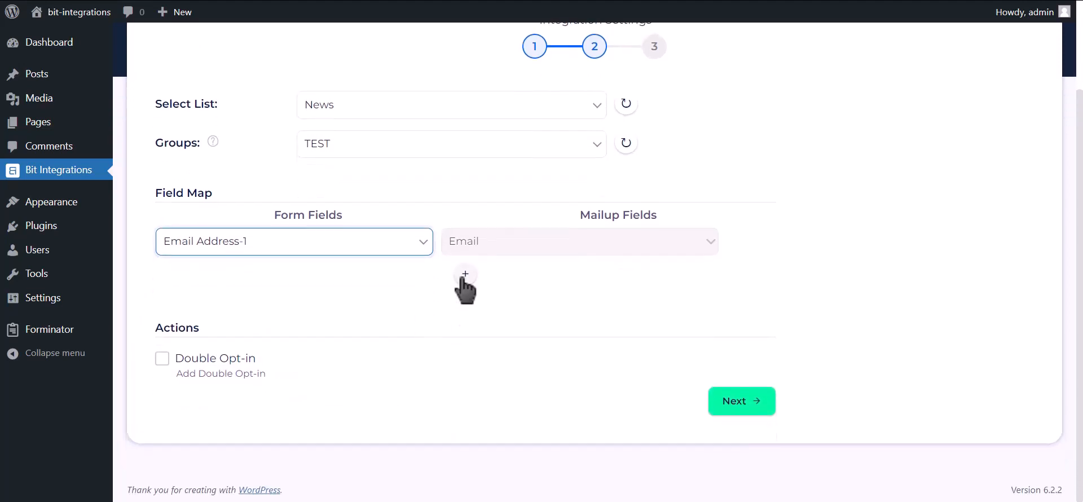
{"action": "left_click", "coordinate": [466, 274]}
{"action": "left_click", "coordinate": [426, 277]}
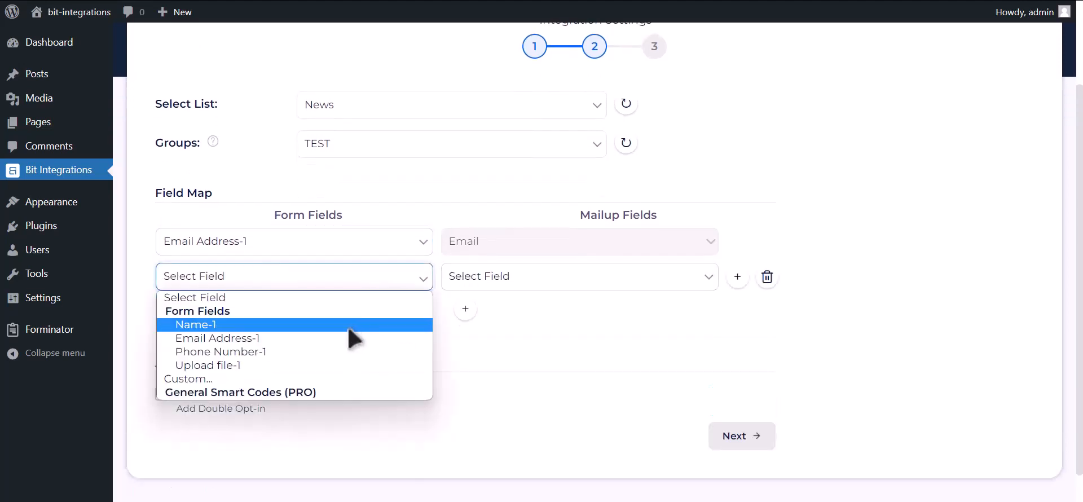
{"action": "left_click", "coordinate": [349, 326]}
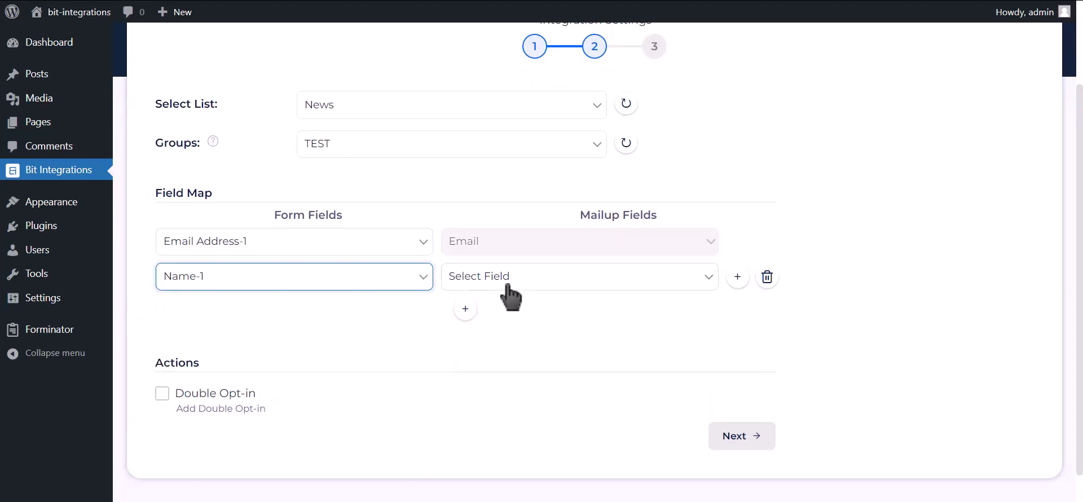
{"action": "left_click", "coordinate": [508, 282]}
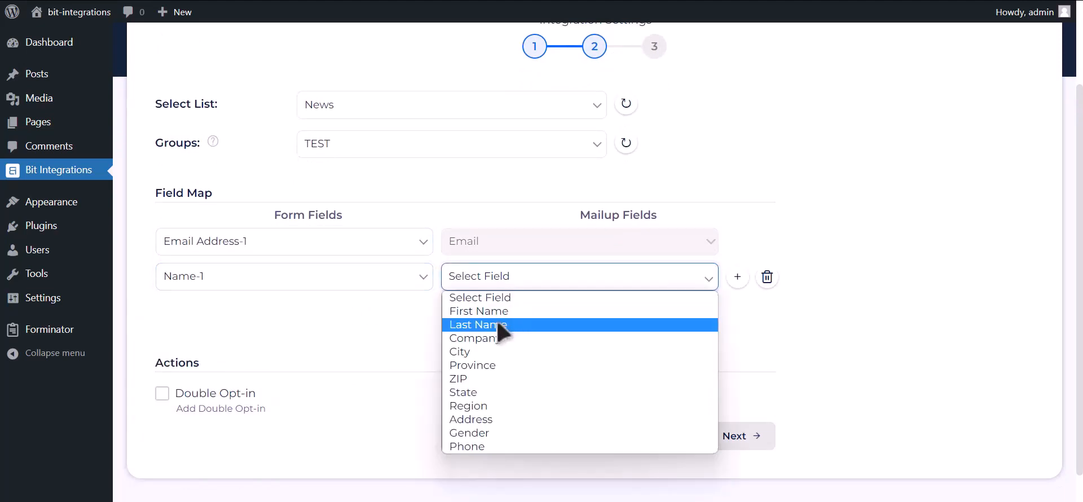
{"action": "left_click", "coordinate": [496, 324]}
- Map Phone Number-1 to Phone, then finish and save the integration
{"action": "left_click", "coordinate": [465, 309]}
{"action": "left_click", "coordinate": [290, 316]}
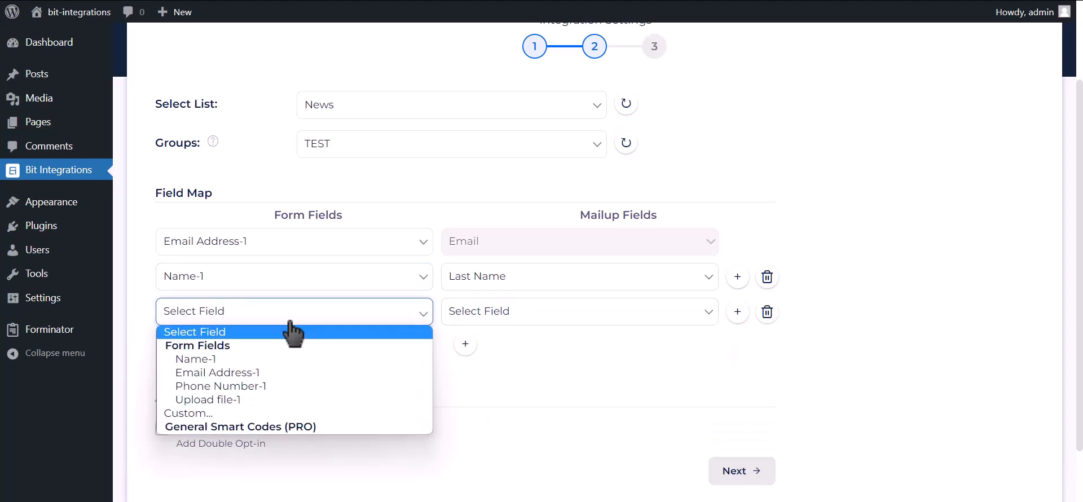
{"action": "left_click", "coordinate": [259, 385]}
{"action": "left_click", "coordinate": [480, 316]}
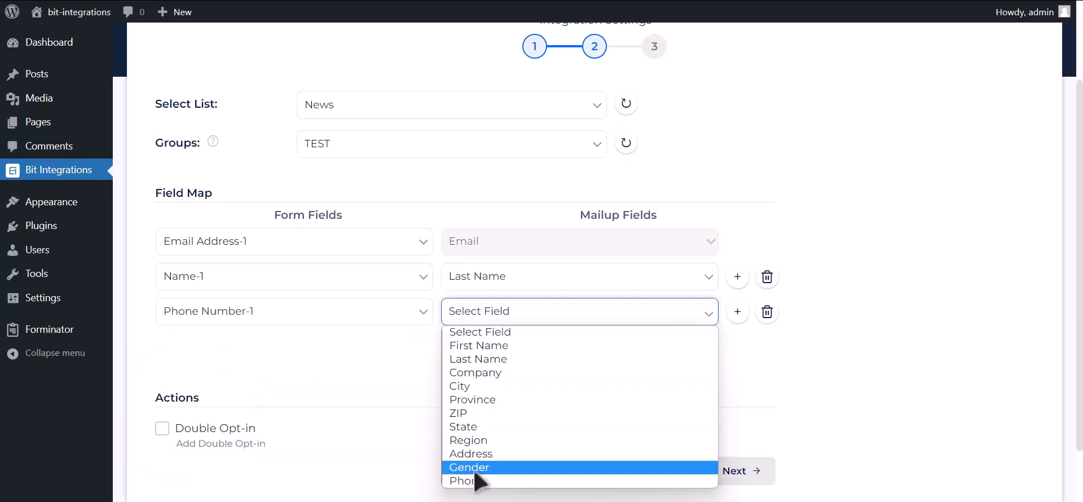
{"action": "left_click", "coordinate": [474, 481]}
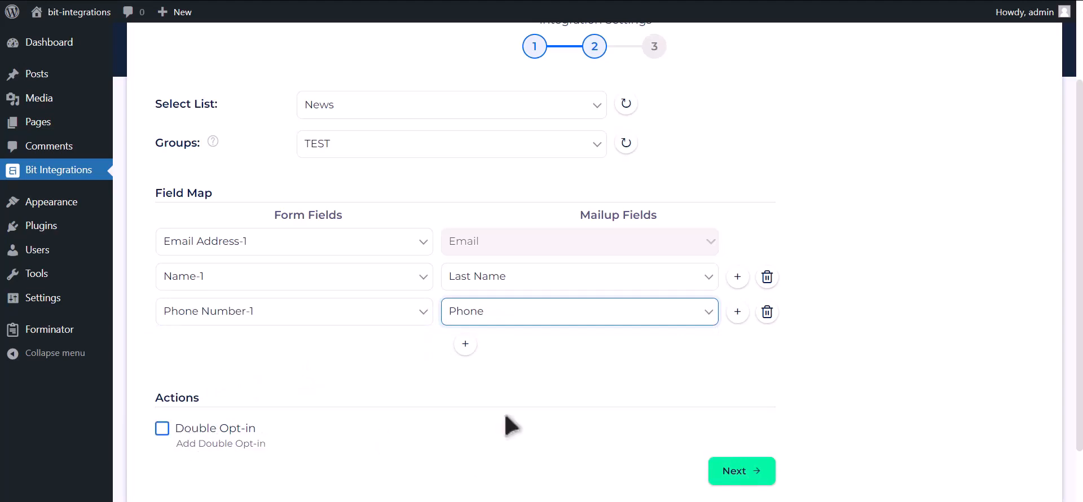
{"action": "left_click", "coordinate": [750, 474]}
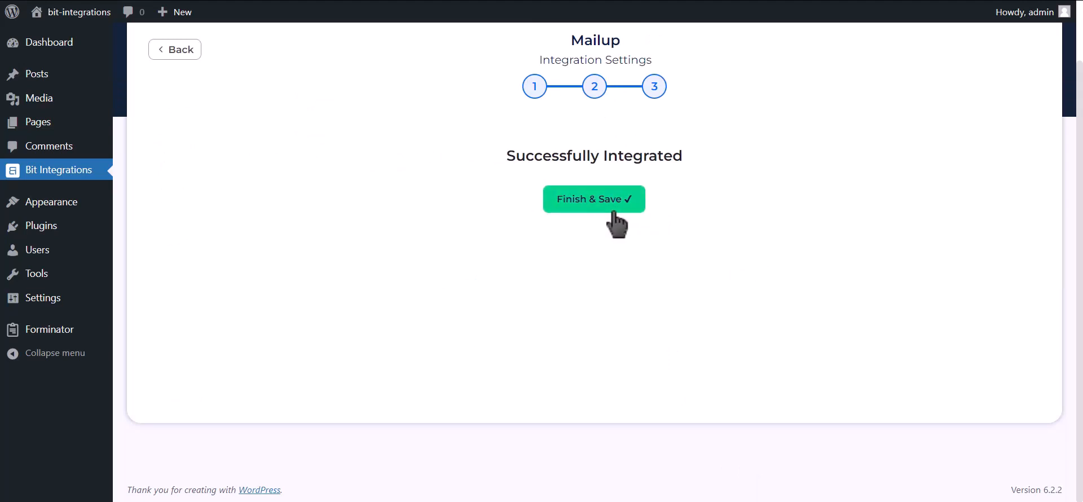
{"action": "left_click", "coordinate": [614, 213]}
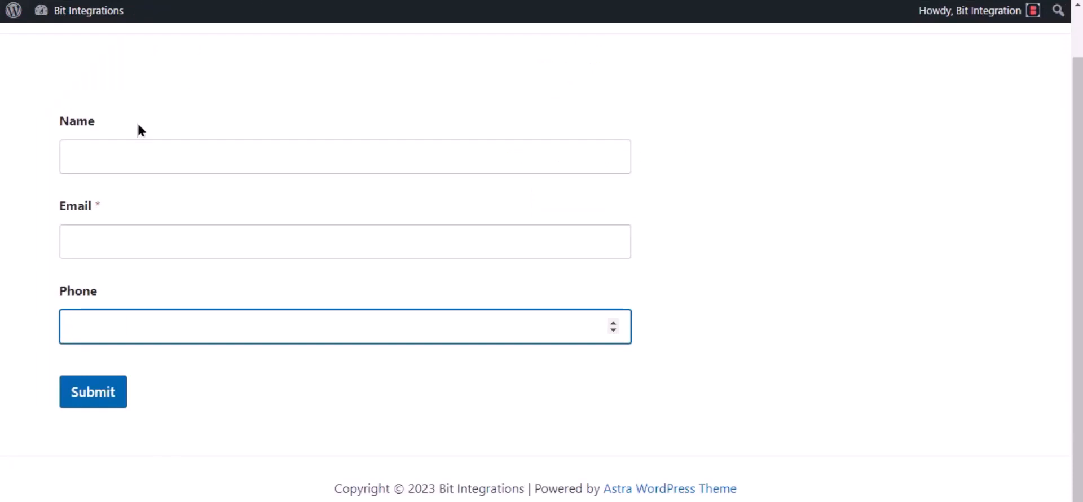
- Submit the form with name 'Bit Integratio', a test e-mail address and a phone number
{"action": "left_click", "coordinate": [120, 150]}
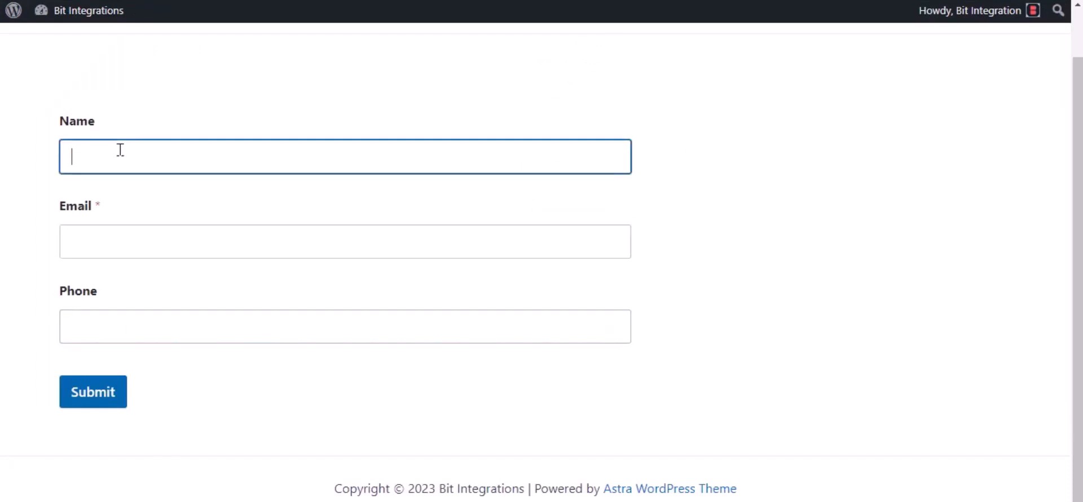
{"action": "type", "text": "Bit Integrations"}
{"action": "left_click", "coordinate": [104, 233]}
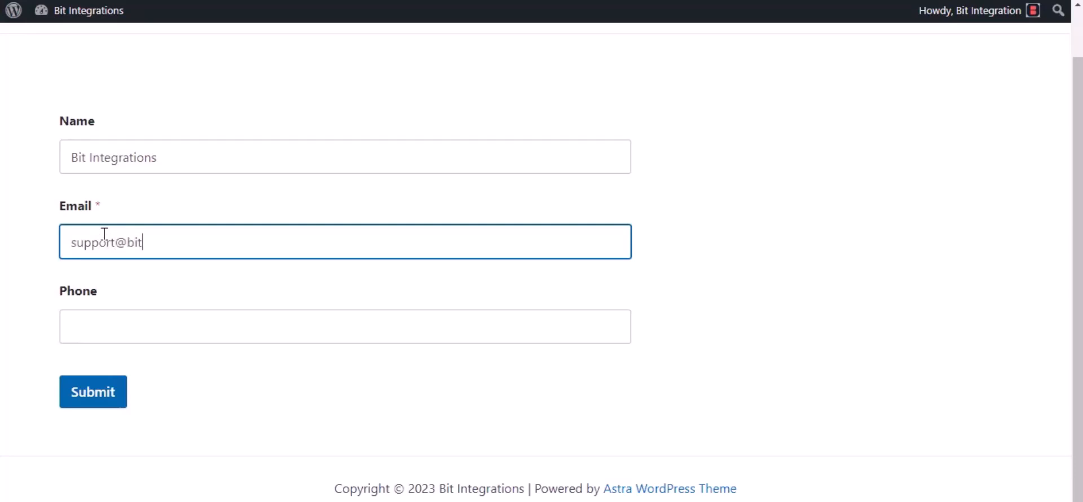
{"action": "left_click", "coordinate": [129, 326]}
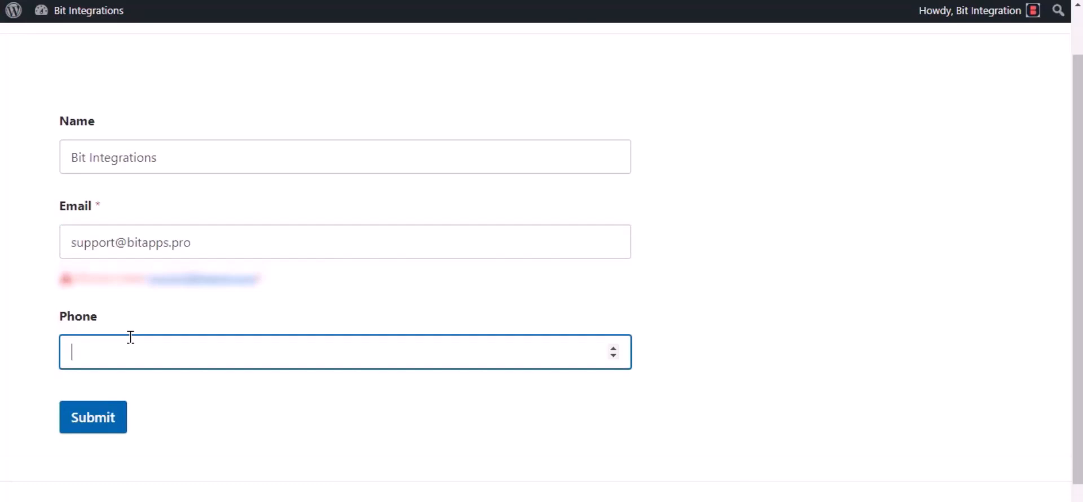
{"action": "type", "text": "444555666"}
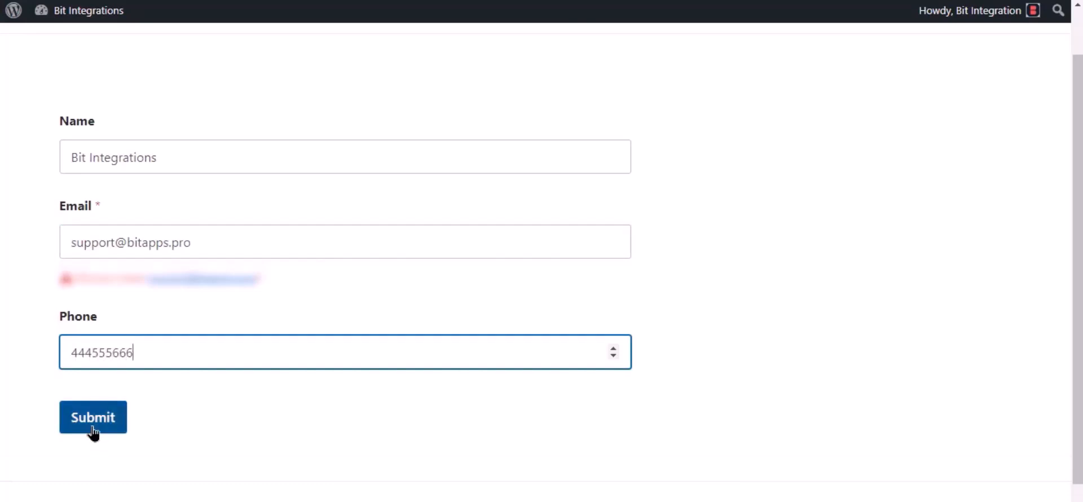
{"action": "left_click", "coordinate": [92, 418]}
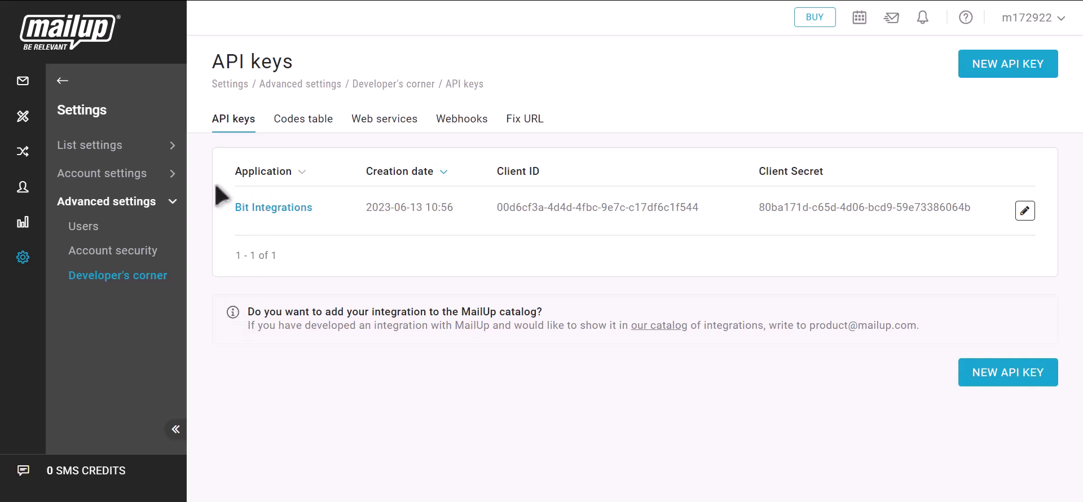
- Open Recipients > Email > Subscribed and check the new subscriber's e-mail and last name
{"action": "left_click", "coordinate": [59, 81]}
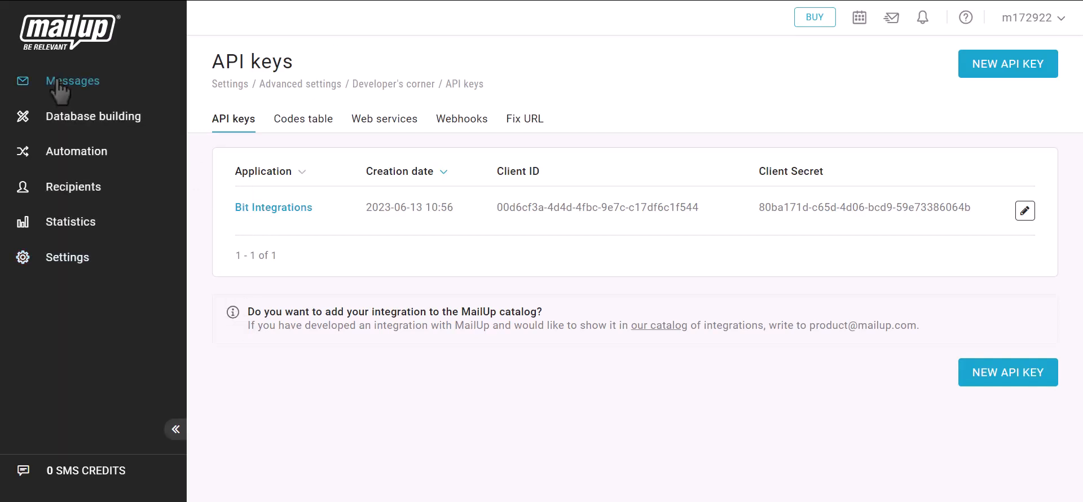
{"action": "left_click", "coordinate": [66, 188]}
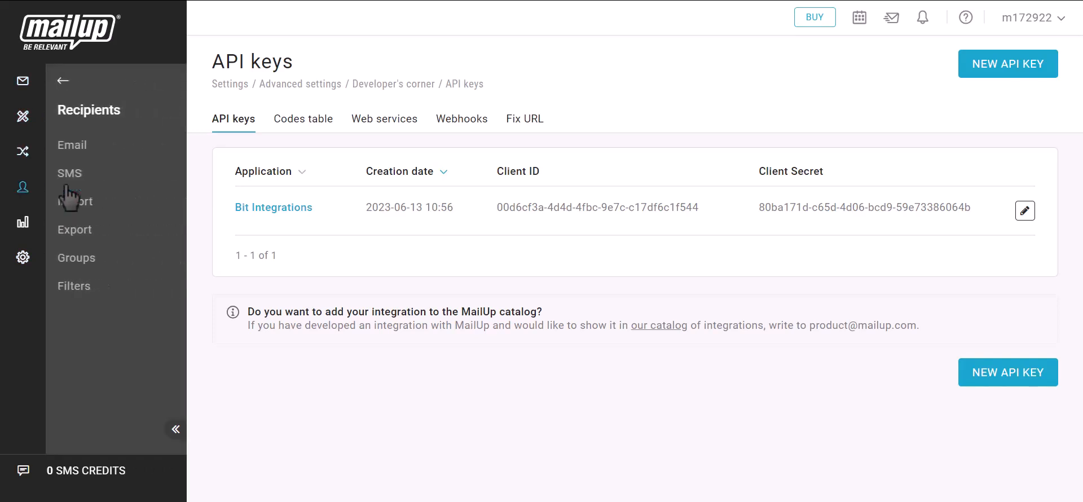
{"action": "left_click", "coordinate": [78, 149]}
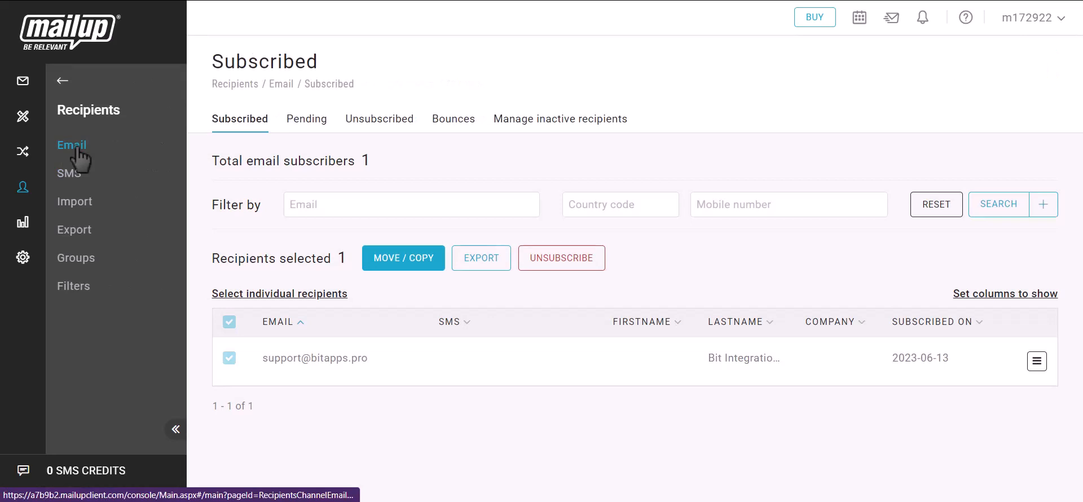
{"action": "left_click_drag", "start_coordinate": [261, 361], "coordinate": [374, 356]}
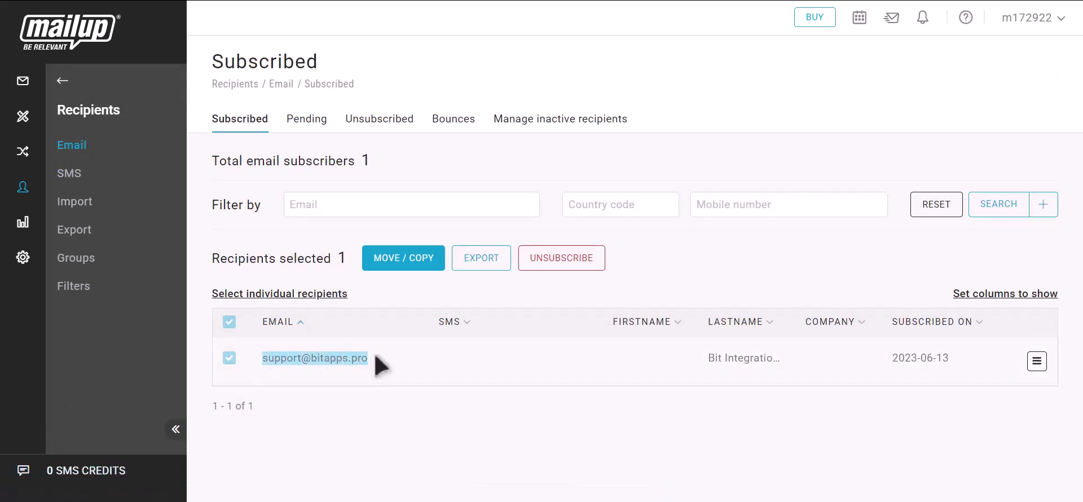
{"action": "left_click_drag", "start_coordinate": [705, 361], "coordinate": [788, 357]}
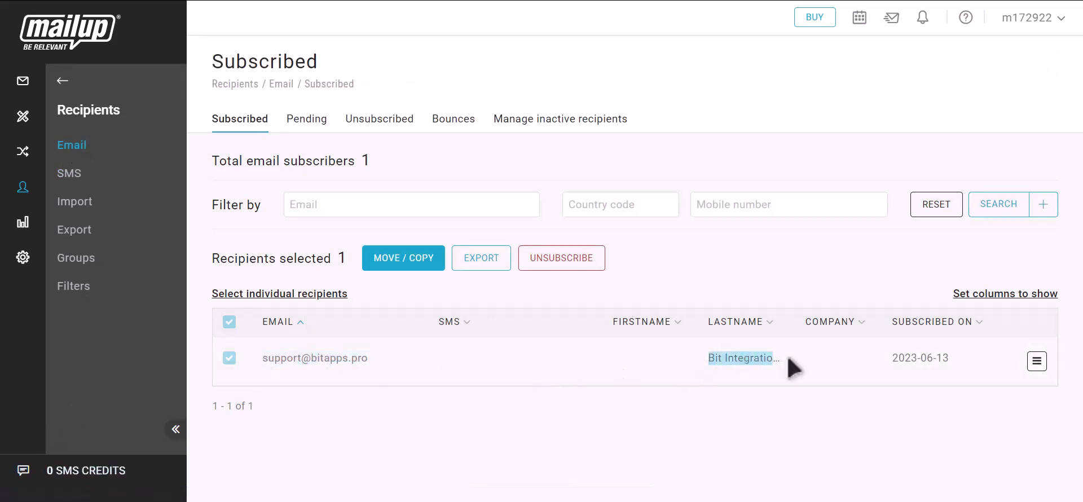
{"action": "left_click", "coordinate": [802, 368]}
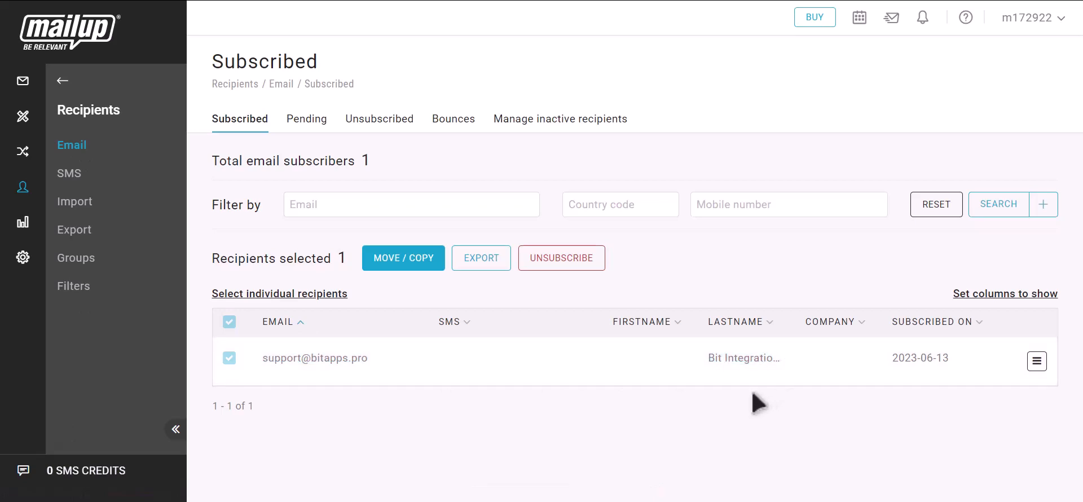